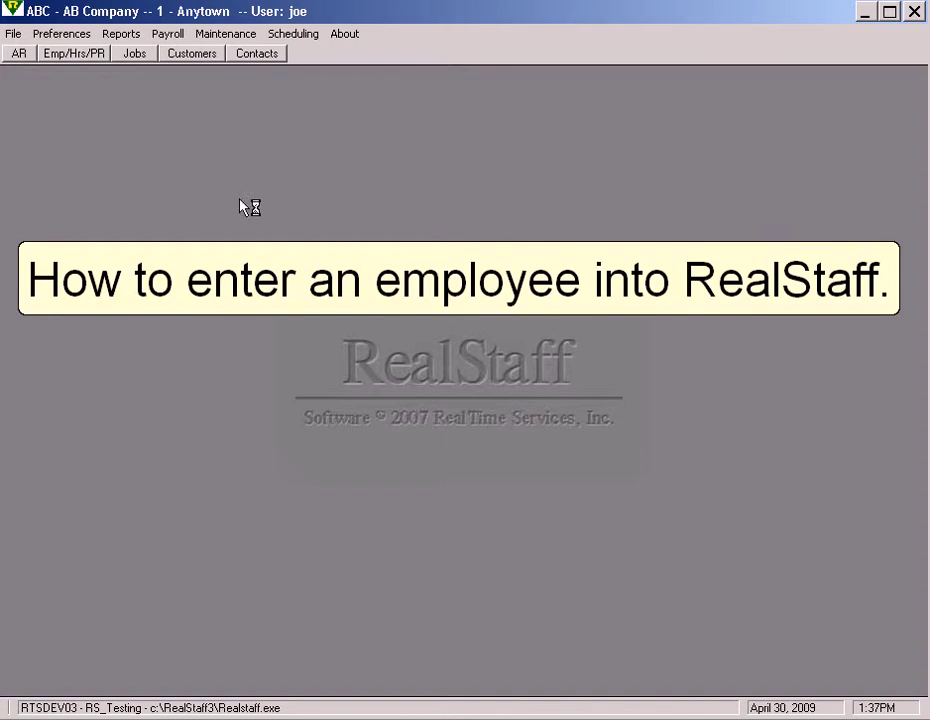
# Step: Choose Employee Maintenance from the Emp/Hrs/PR menu to list the company's active employees
pyautogui.click(80, 54)
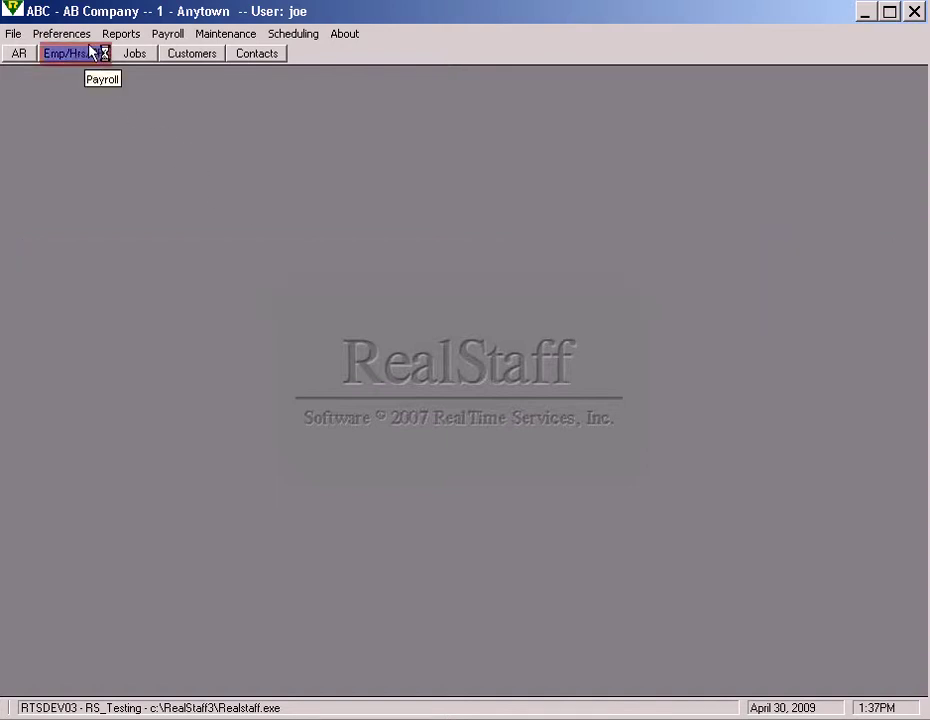
pyautogui.click(100, 57)
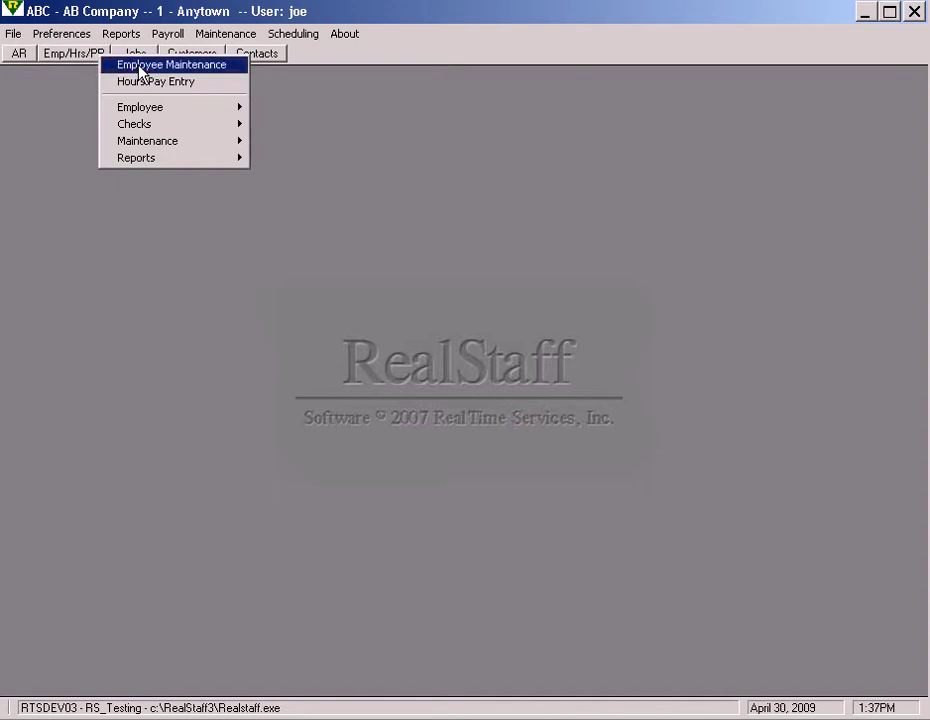
pyautogui.click(140, 73)
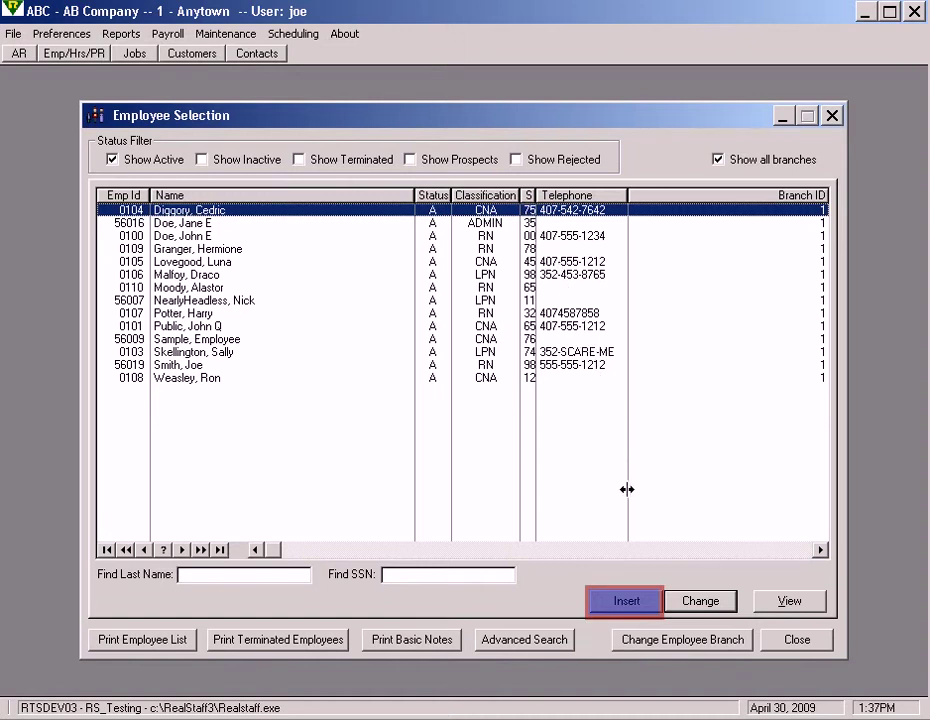
# Step: Insert a new employee, entering the employee's last name and first name
pyautogui.click(650, 606)
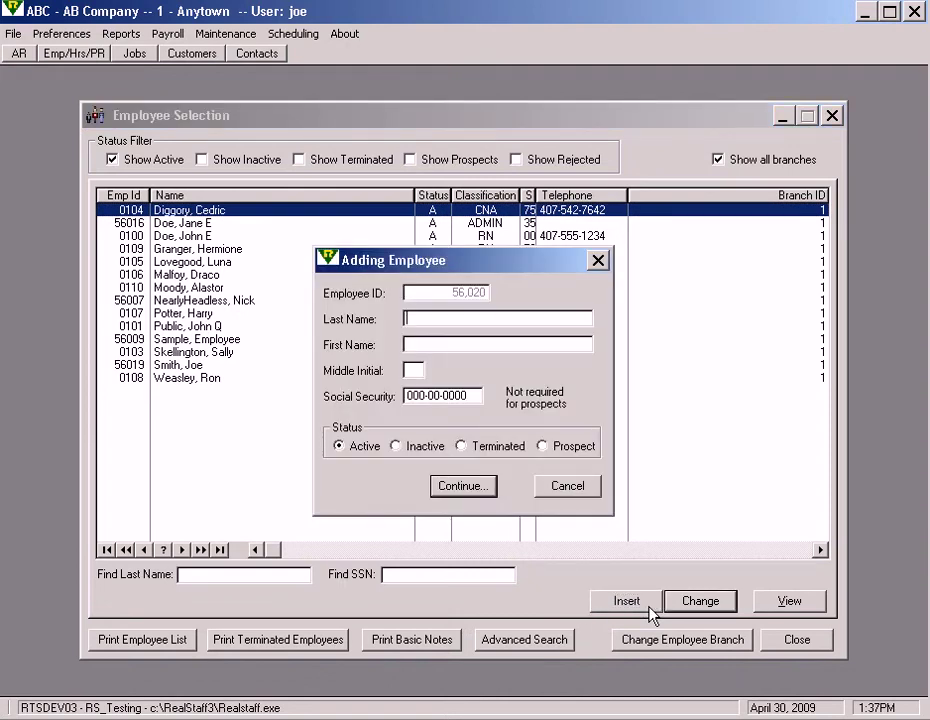
pyautogui.write('Smith')
pyautogui.press('Tab')
pyautogui.write('Jane')
# Step: Mark the new employee as Prospect, confirm the social security number, and open the full record
pyautogui.click(549, 450)
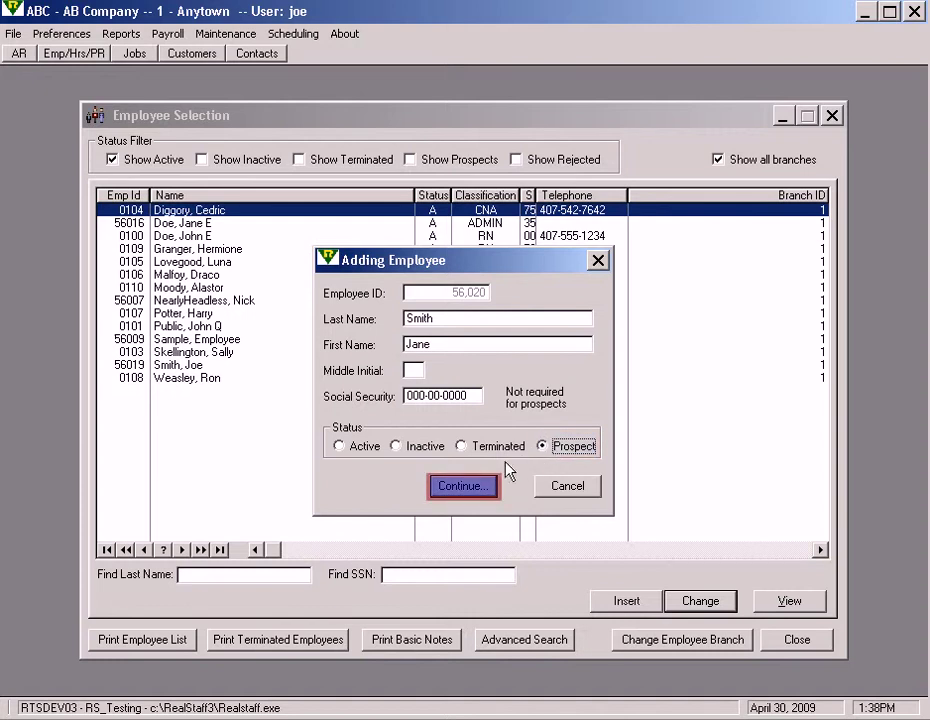
pyautogui.click(474, 489)
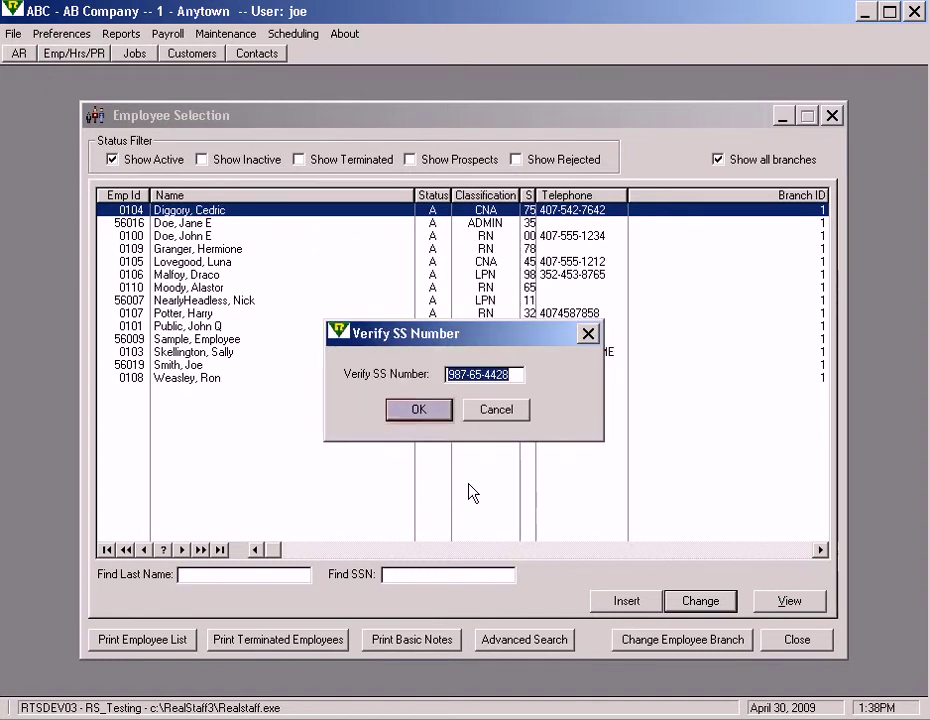
pyautogui.click(434, 412)
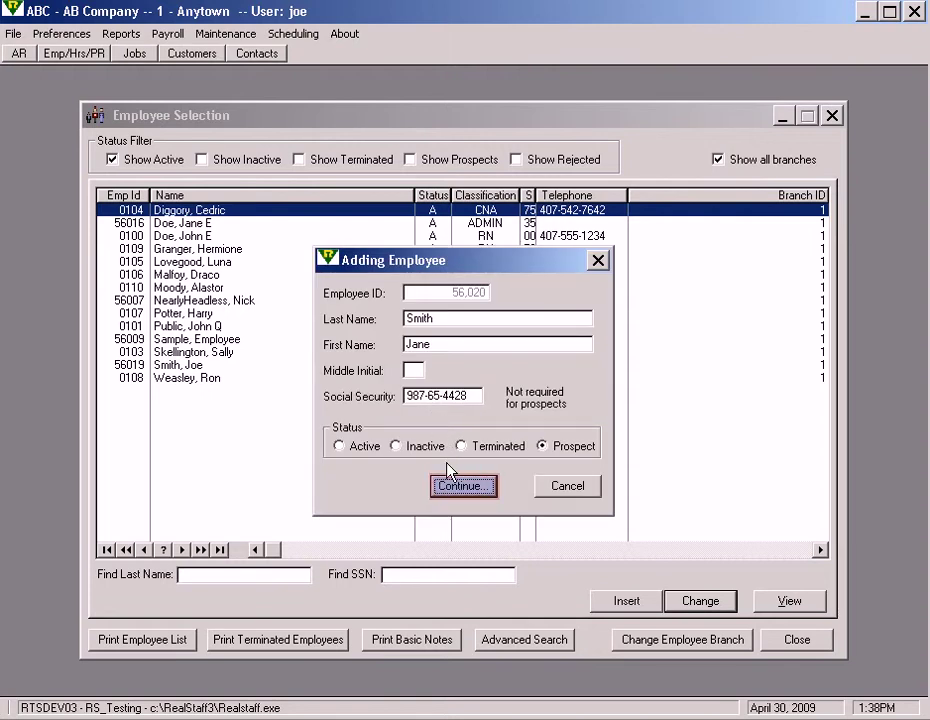
pyautogui.click(460, 485)
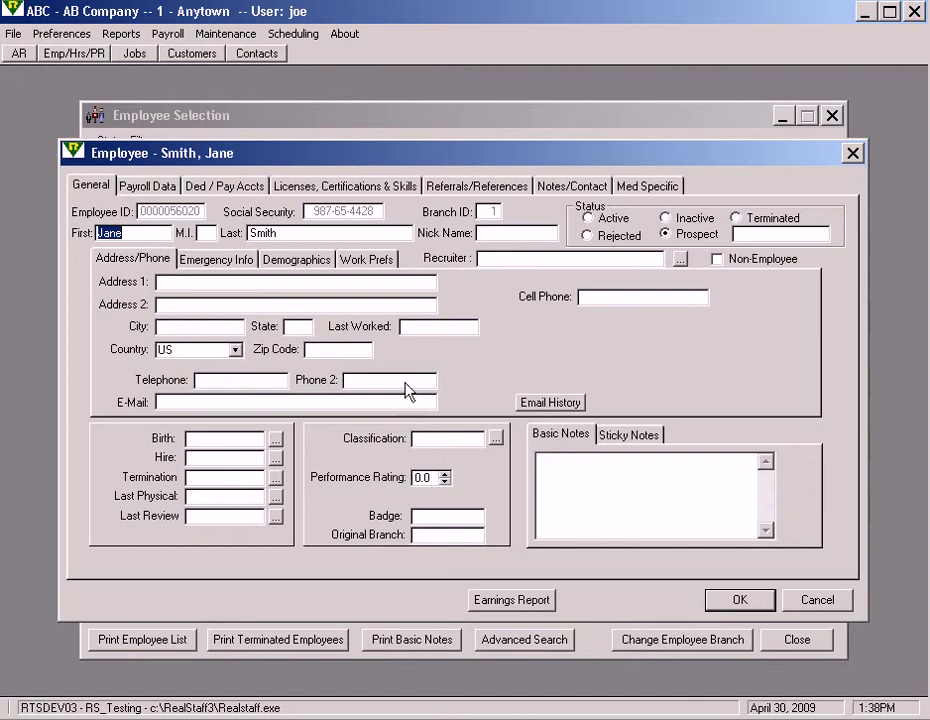
# Step: Fill in the employee's street address, city, state and zip code on the Address/Phone tab
pyautogui.click(383, 284)
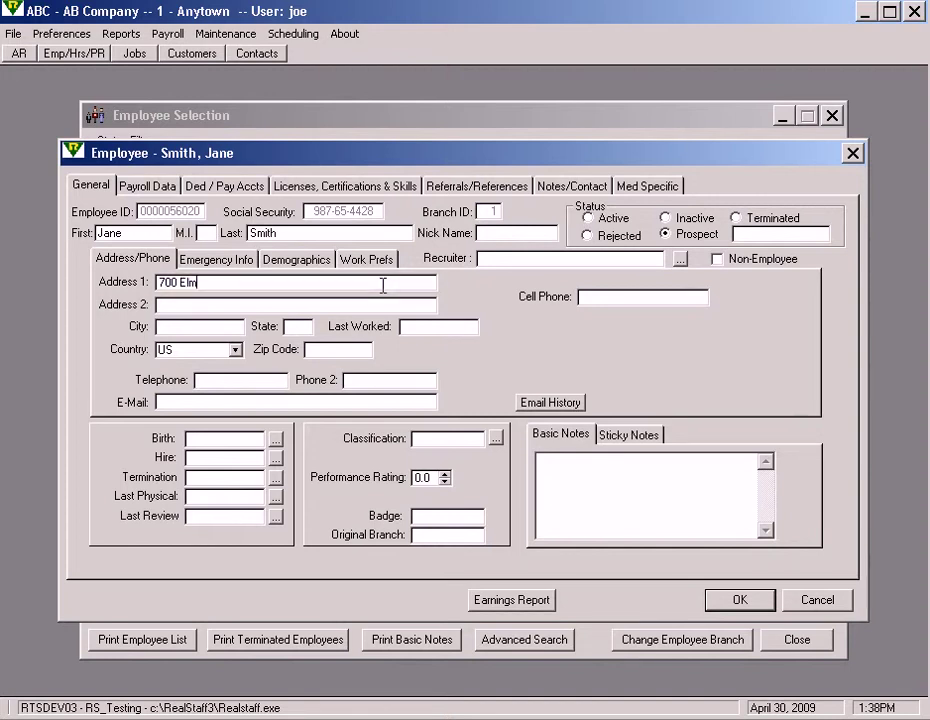
pyautogui.press('Tab')
pyautogui.write('Winter')
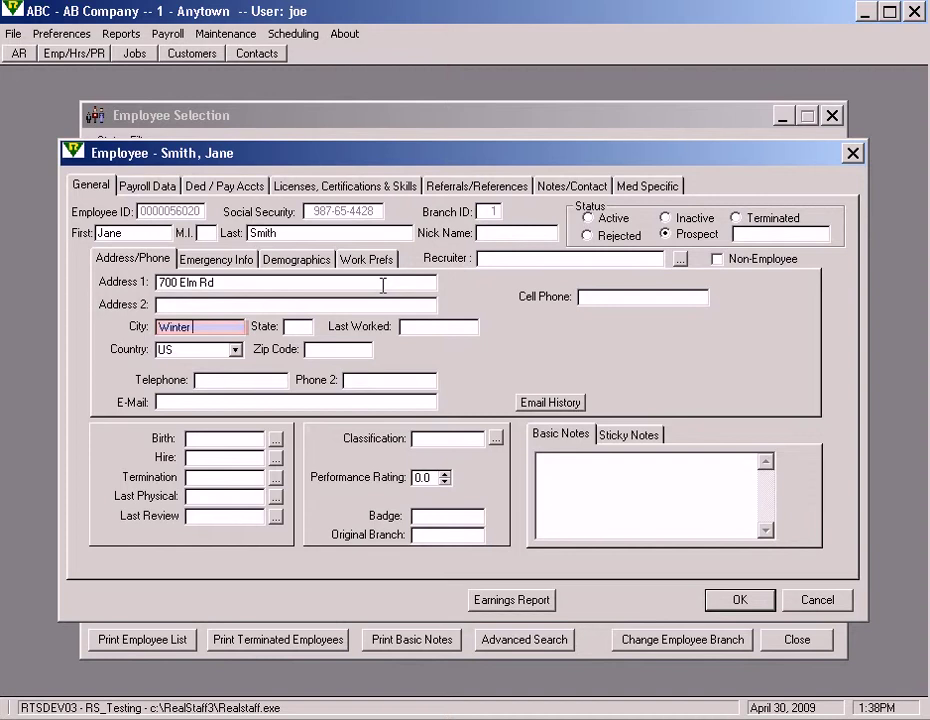
pyautogui.write(' Park')
pyautogui.press('Tab')
pyautogui.write('FL')
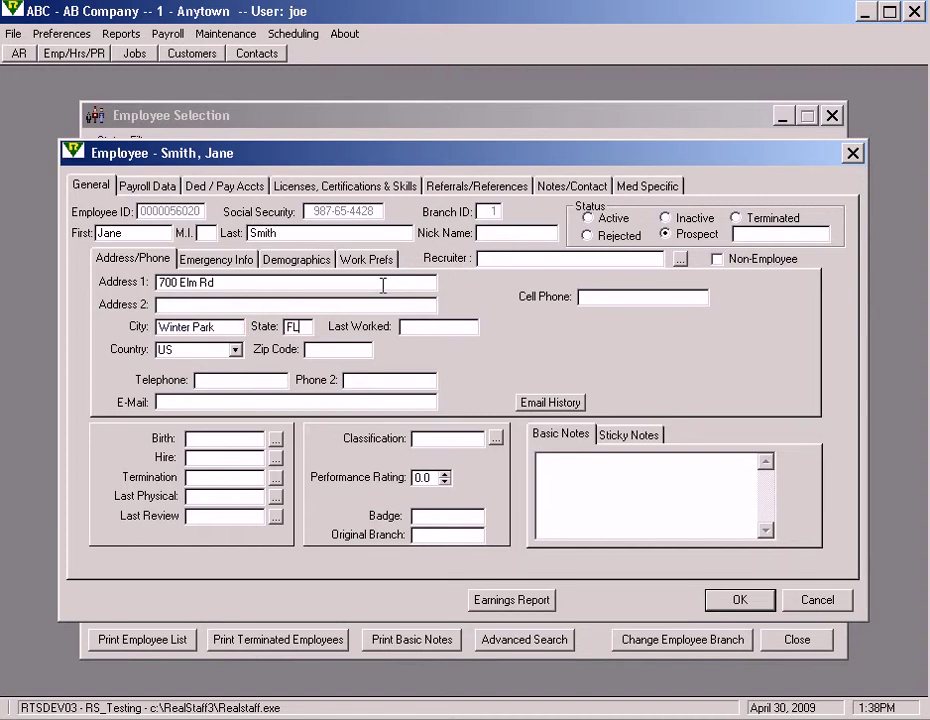
pyautogui.press('Tab')
pyautogui.press('Tab')
pyautogui.write('32700')
pyautogui.press('Tab')
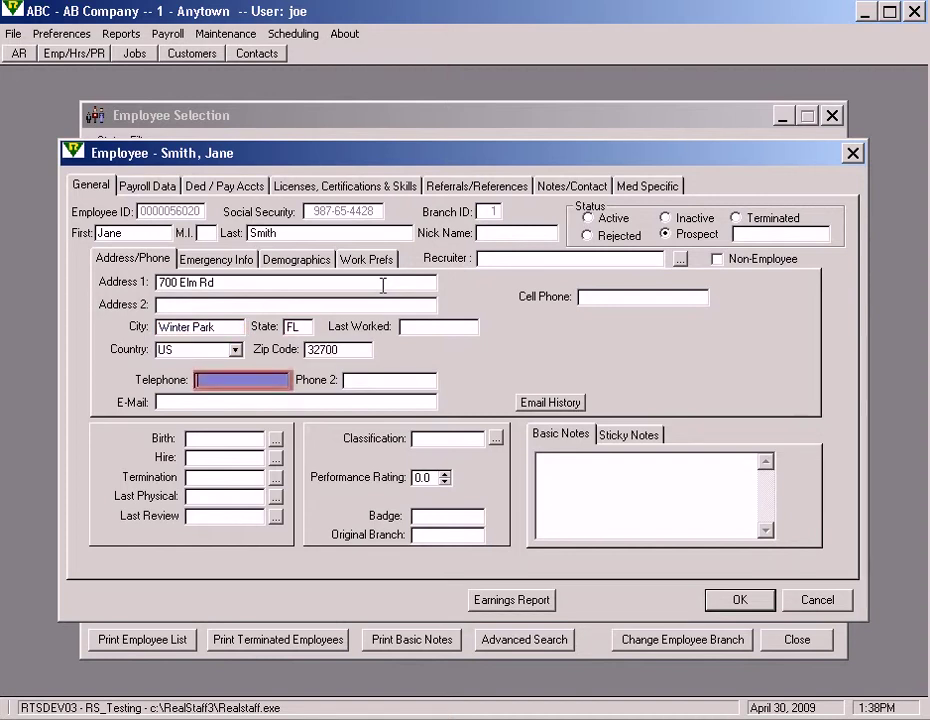
# Step: Add the employee's telephone number and e-mail address, then save the record
pyautogui.write('555-')
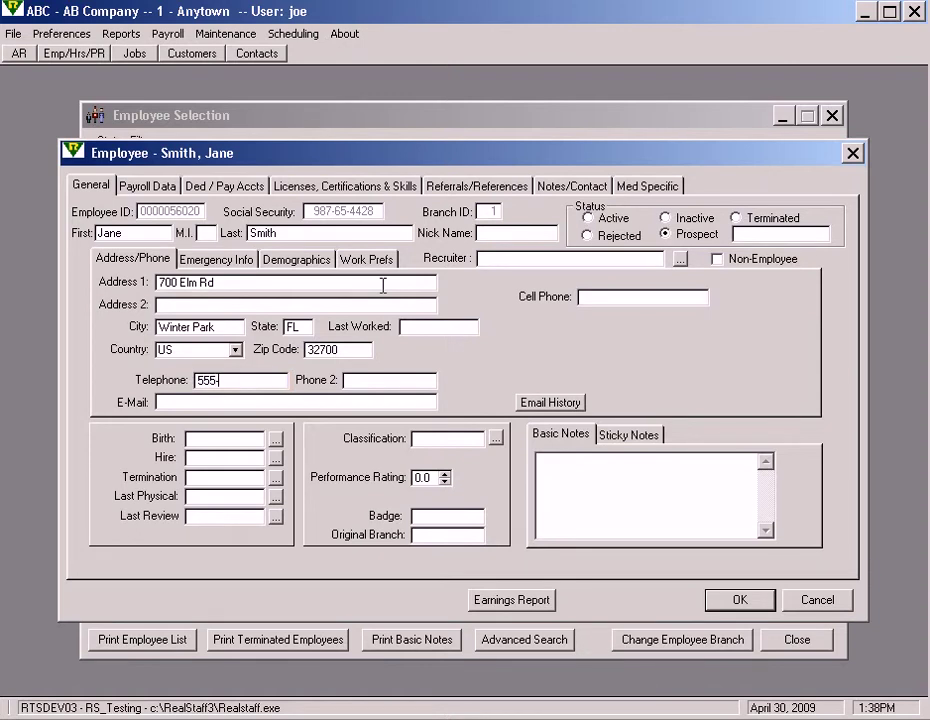
pyautogui.write('555-1212')
pyautogui.press('Tab')
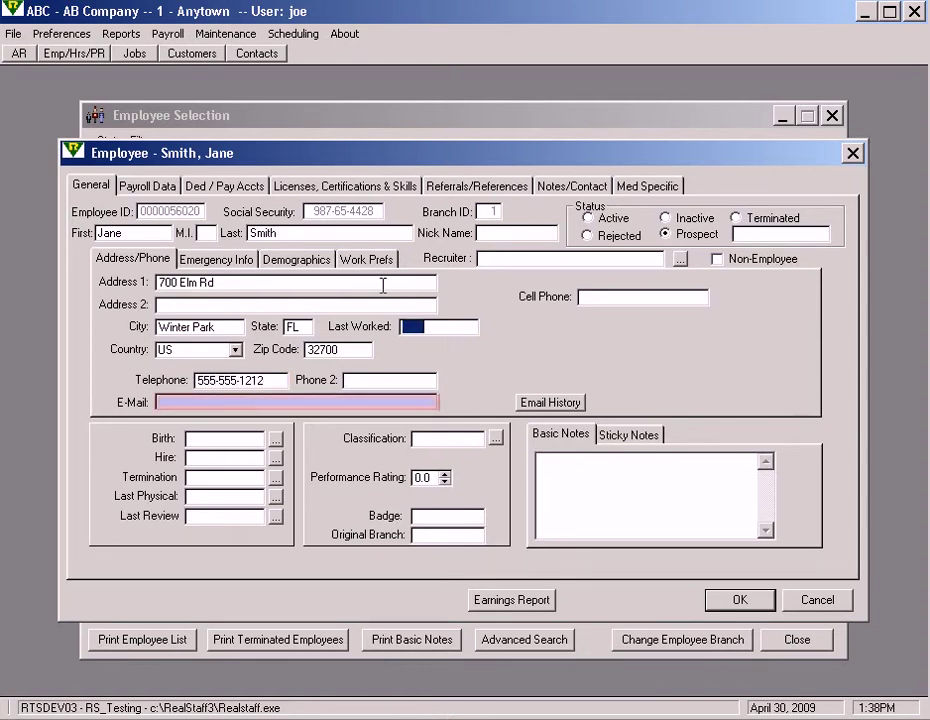
pyautogui.click(286, 398)
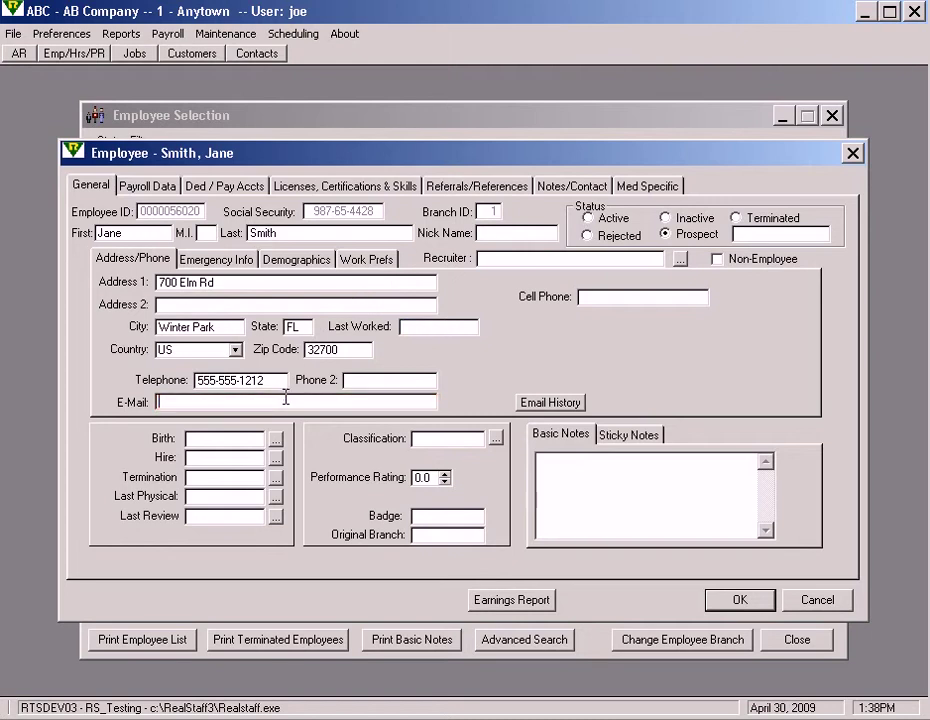
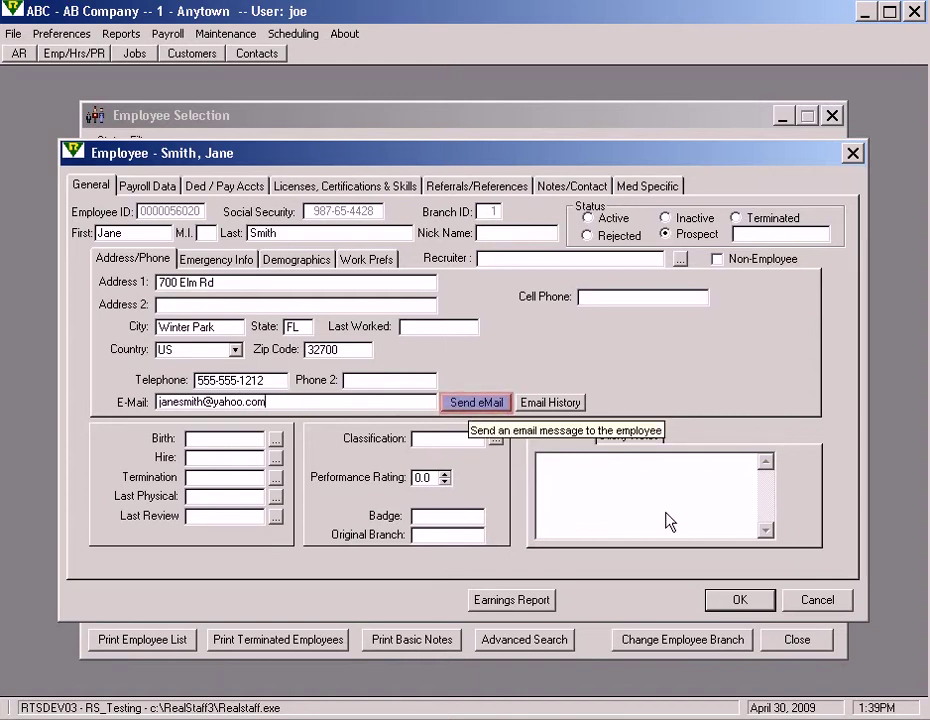
pyautogui.click(737, 599)
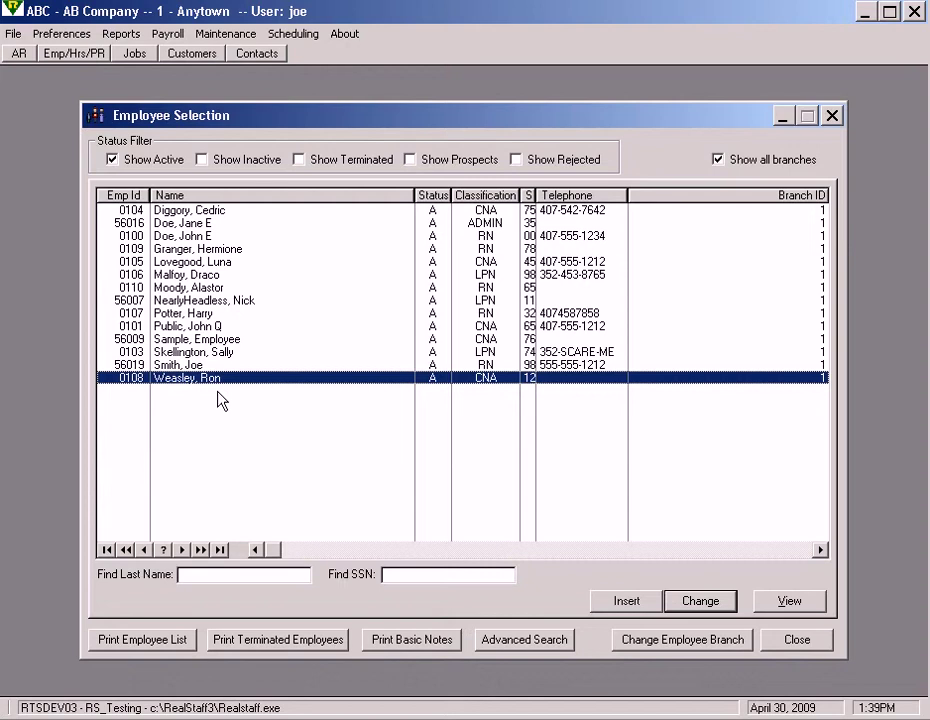
# Step: Switch the list from active to prospect employees and open the new prospect's record
pyautogui.click(189, 366)
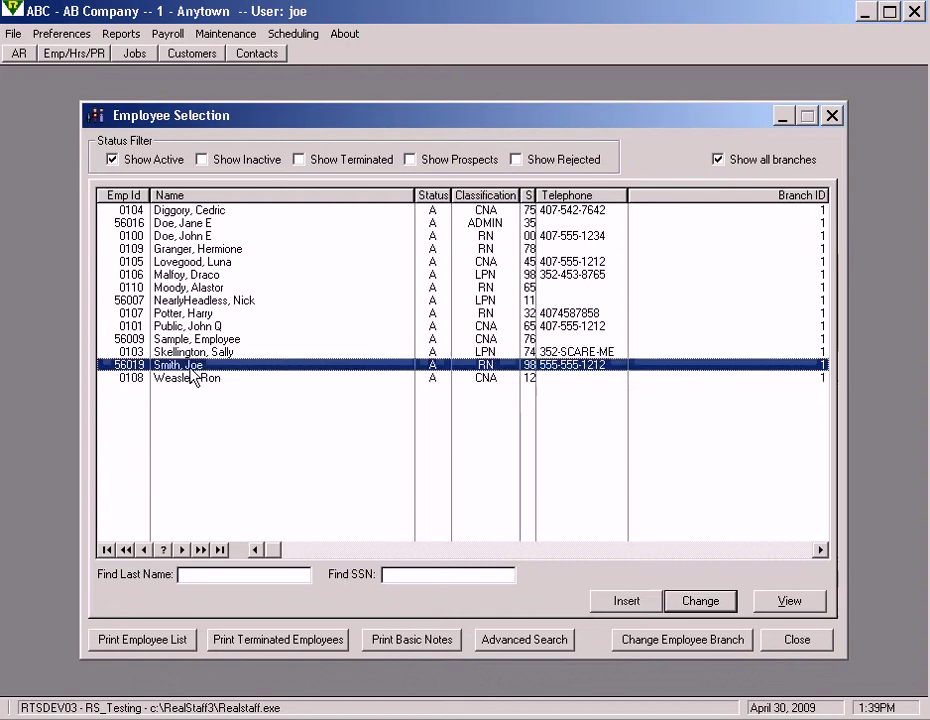
pyautogui.click(137, 160)
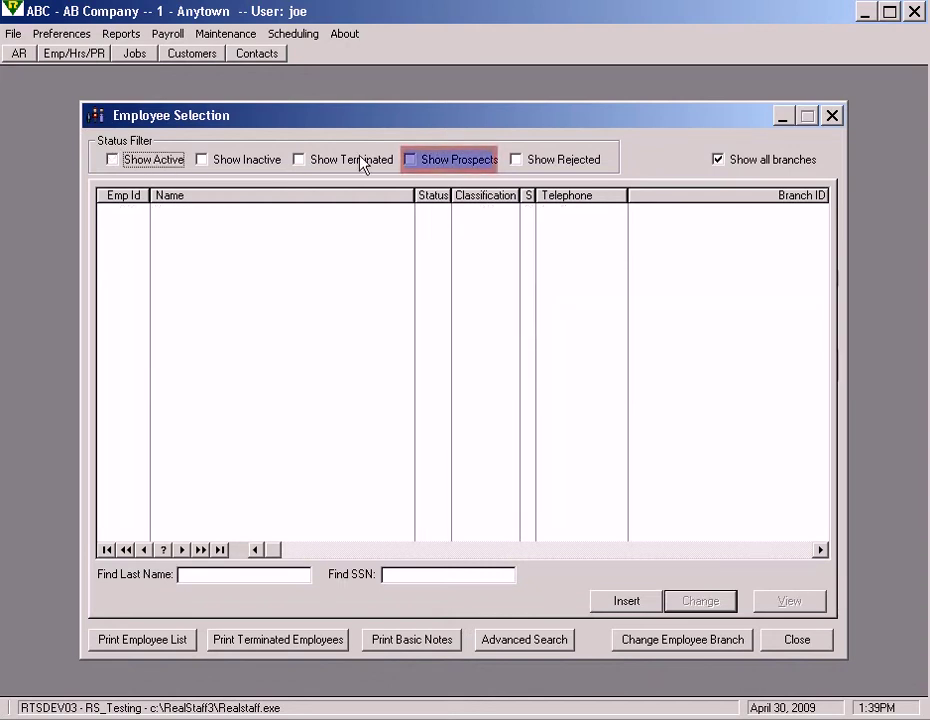
pyautogui.click(456, 162)
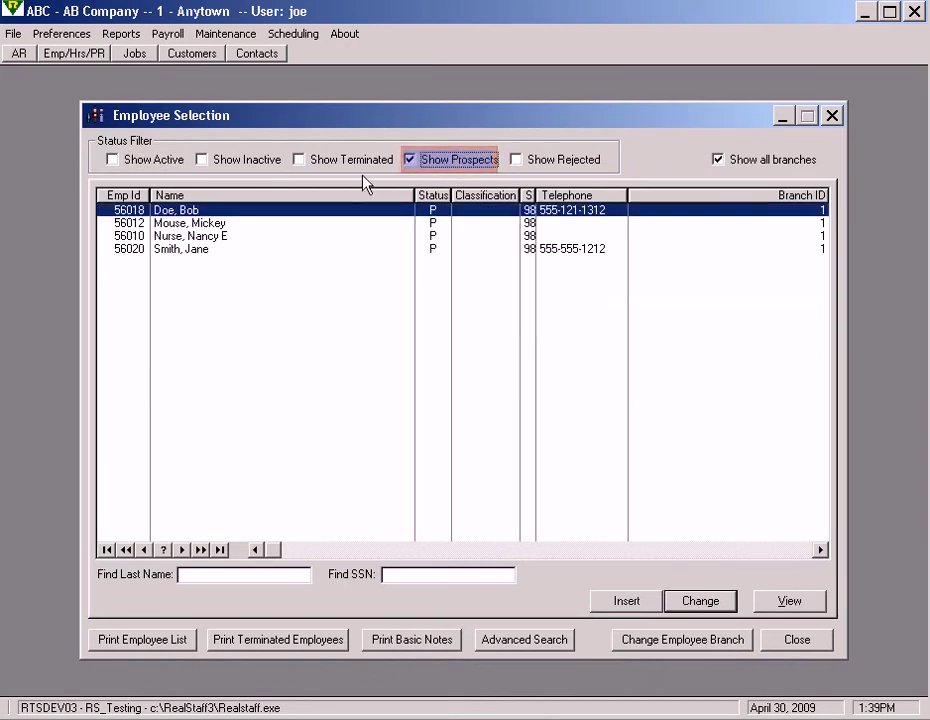
pyautogui.click(201, 250)
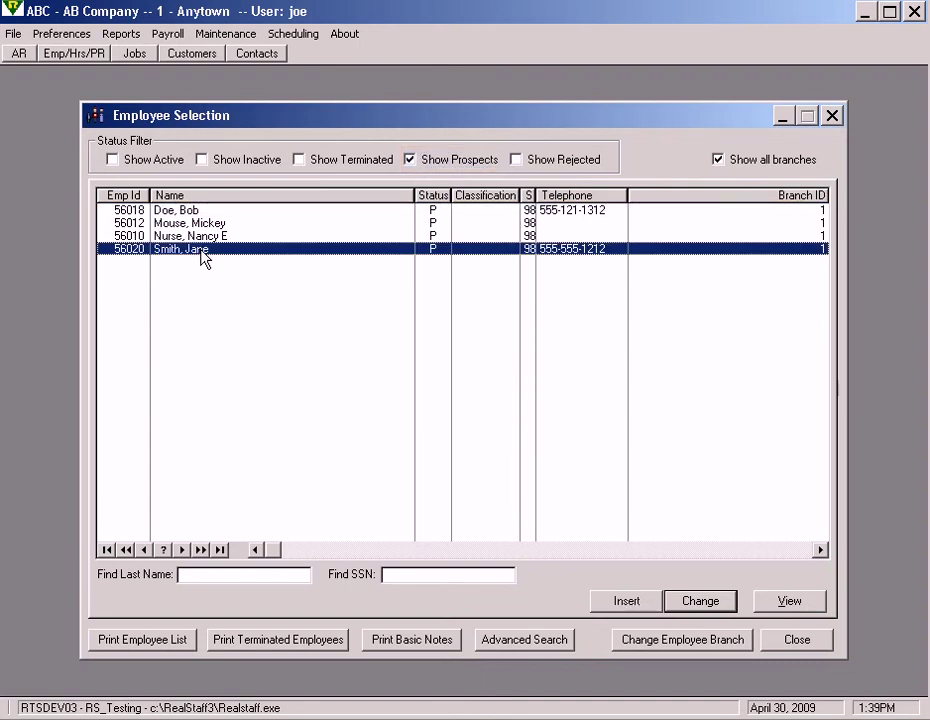
pyautogui.doubleClick(203, 250)
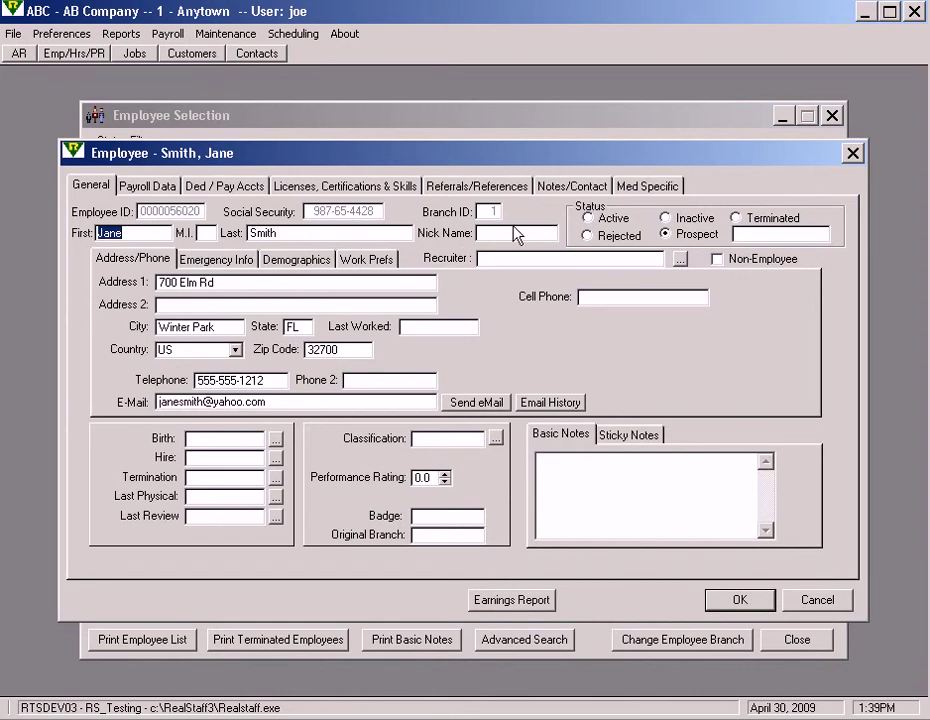
# Step: Change the employee's status to Active and dismiss the missing marital status warning
pyautogui.click(594, 219)
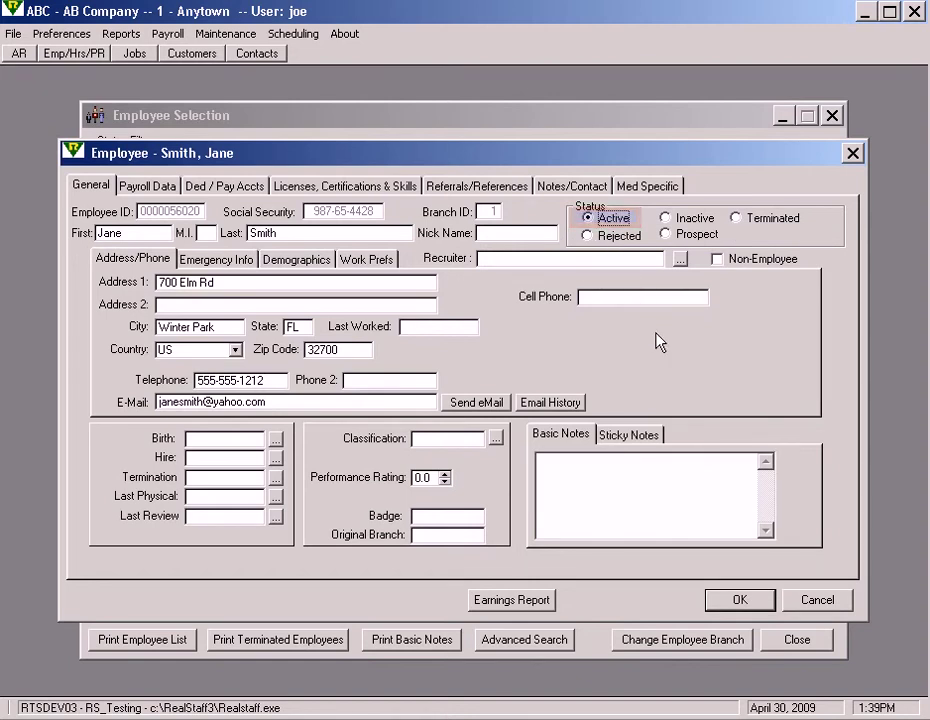
pyautogui.click(728, 600)
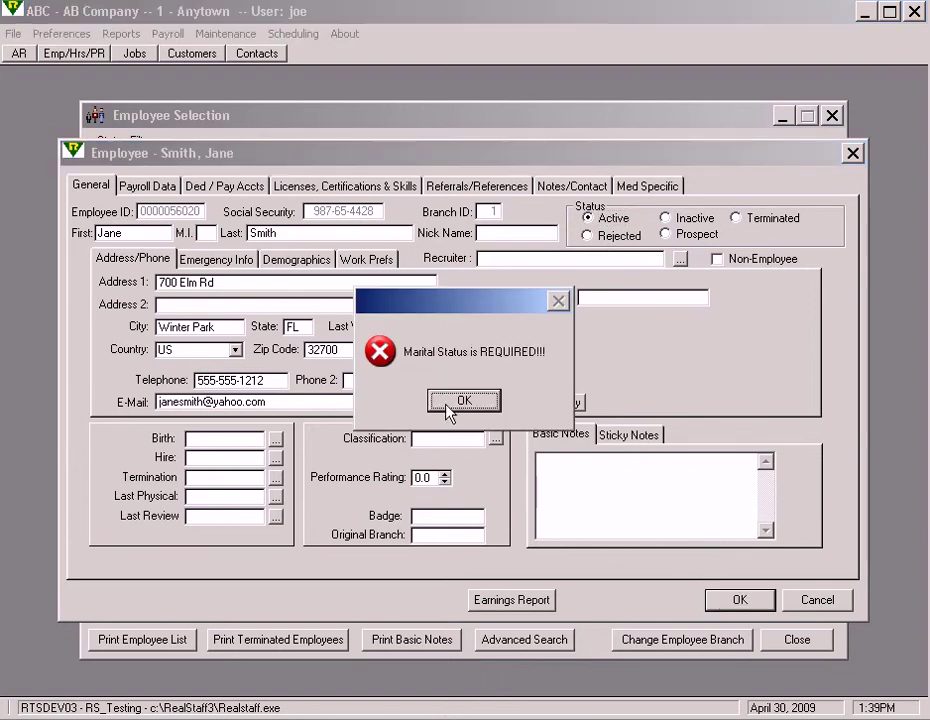
pyautogui.click(447, 406)
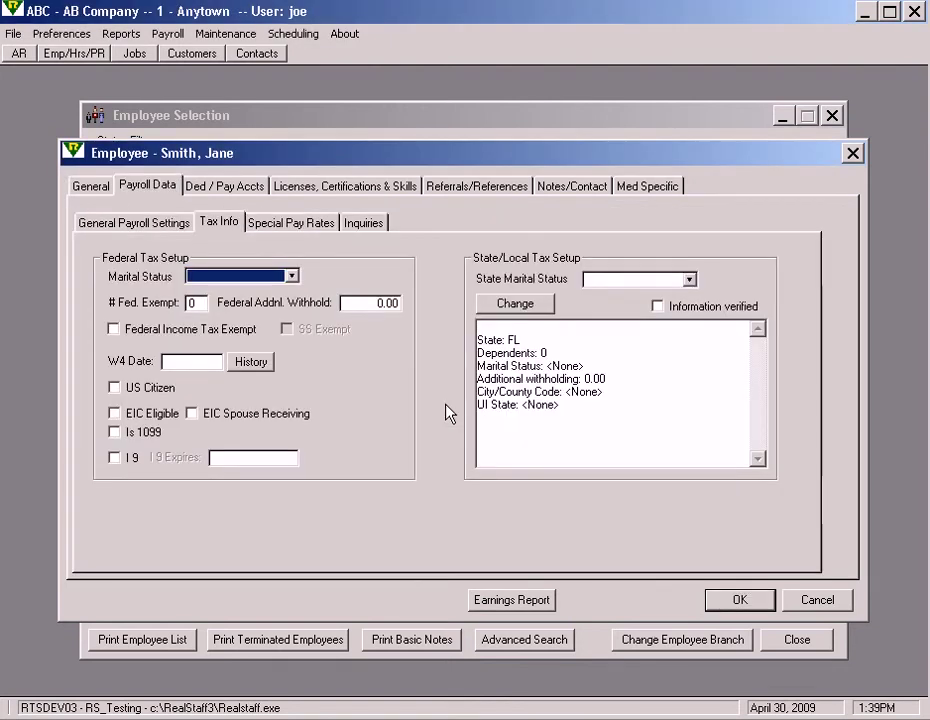
# Step: Set federal marital status to Single, accept state tax info with FL, and save again
pyautogui.click(291, 276)
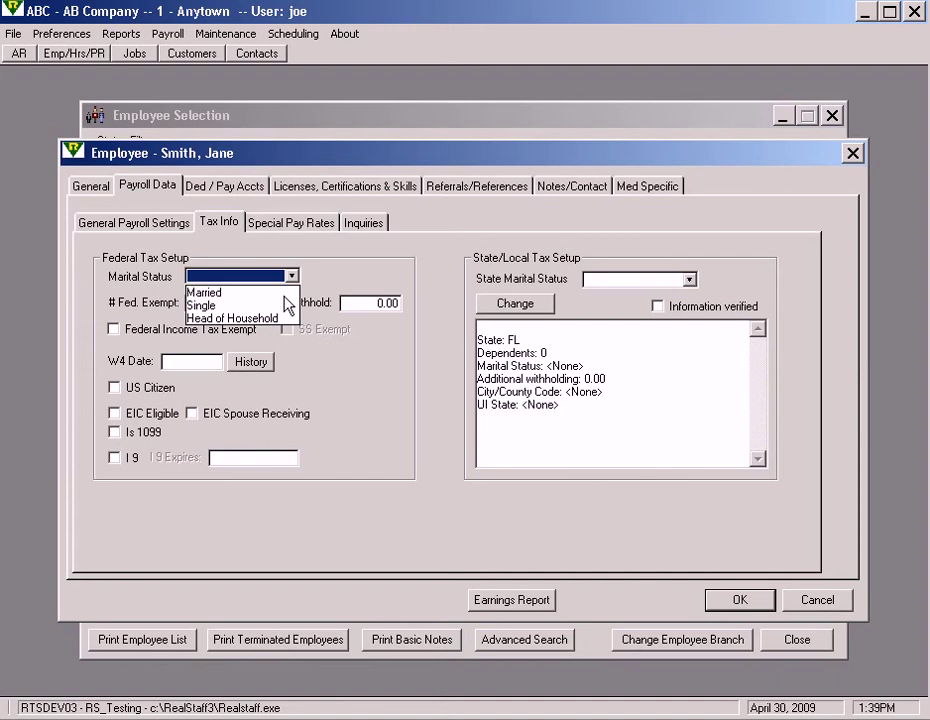
pyautogui.click(283, 306)
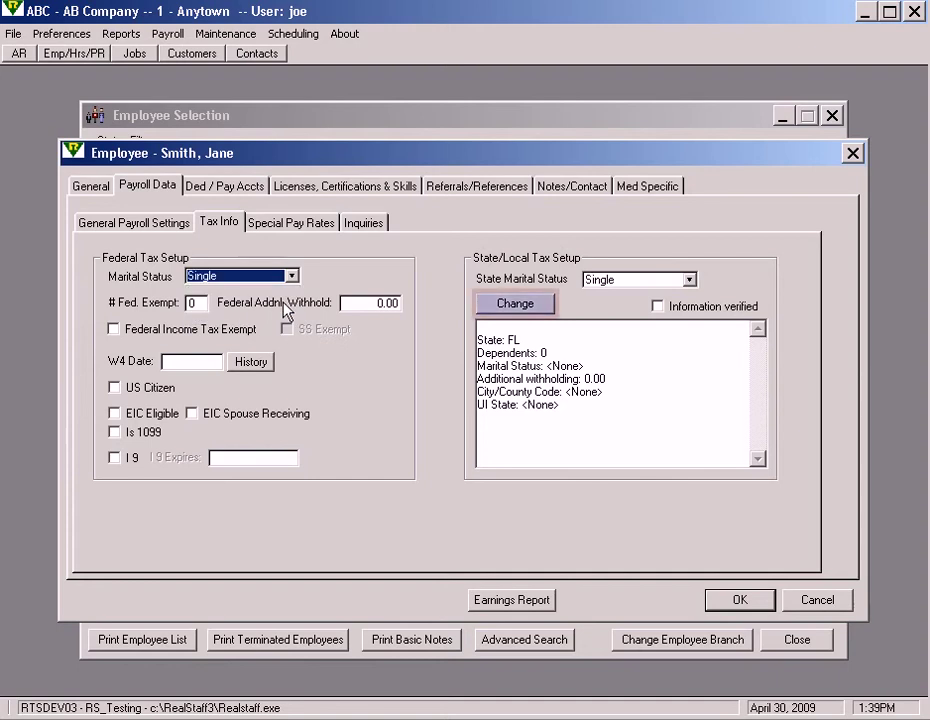
pyautogui.click(515, 304)
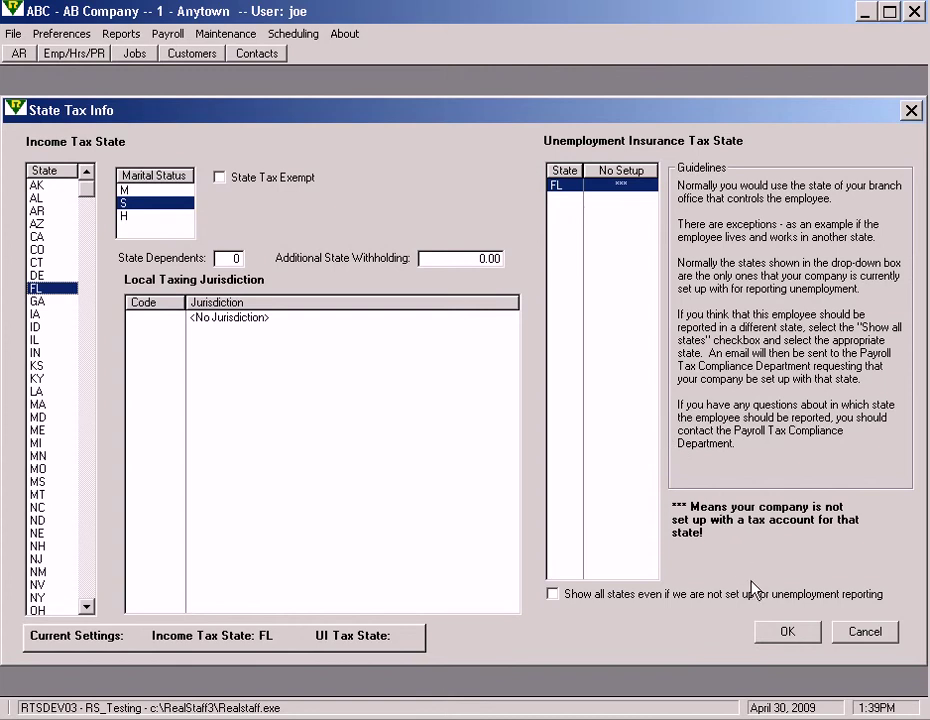
pyautogui.click(781, 632)
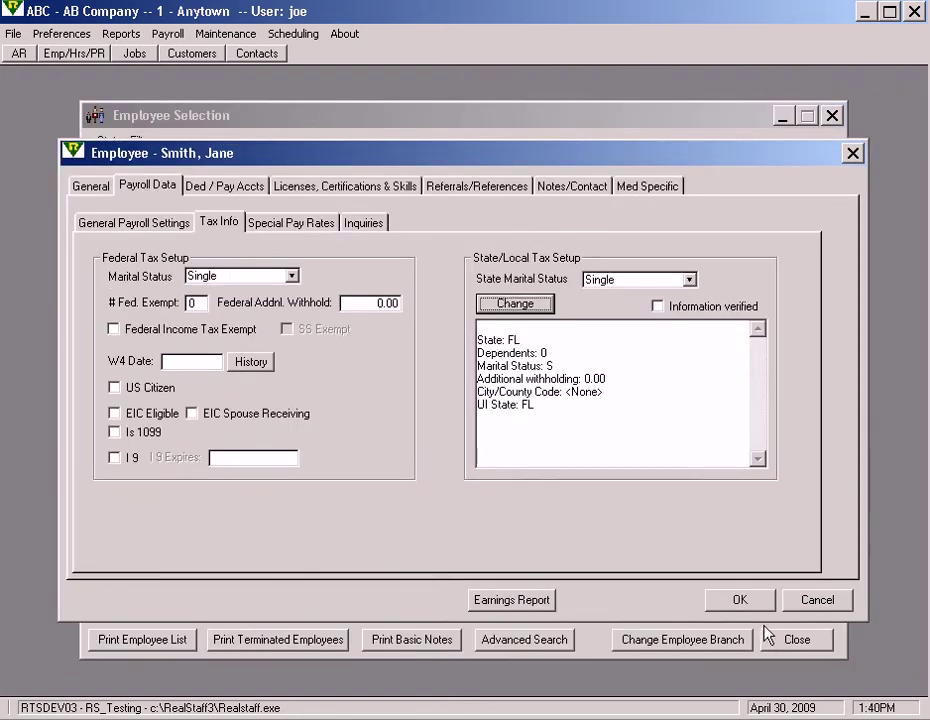
pyautogui.click(737, 602)
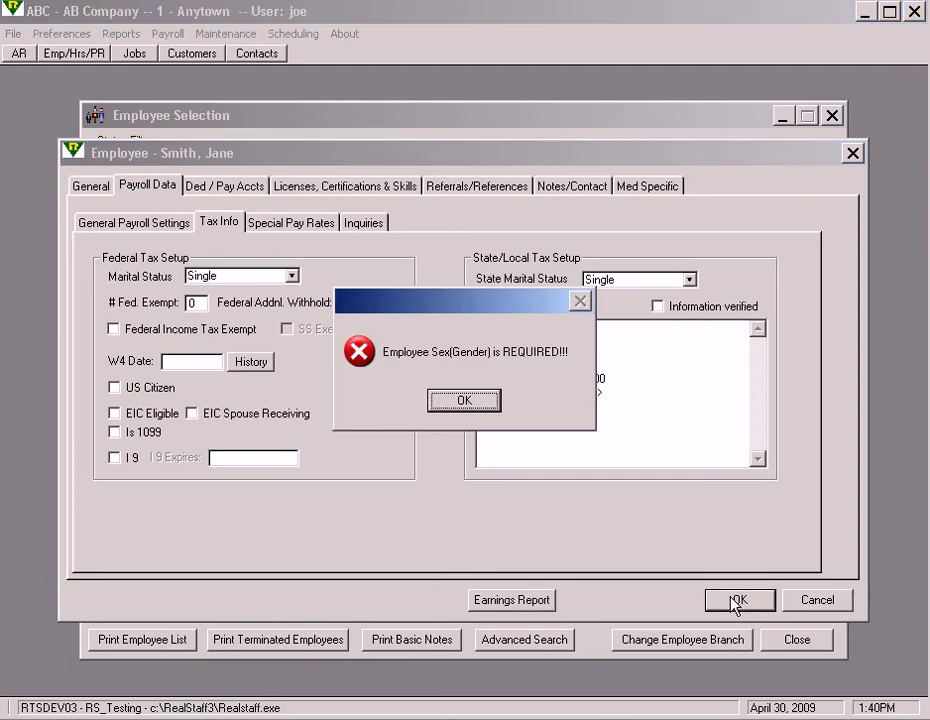
# Step: Set gender to Male, Full Time, and birth date 1/1/1980, then try saving
pyautogui.click(463, 401)
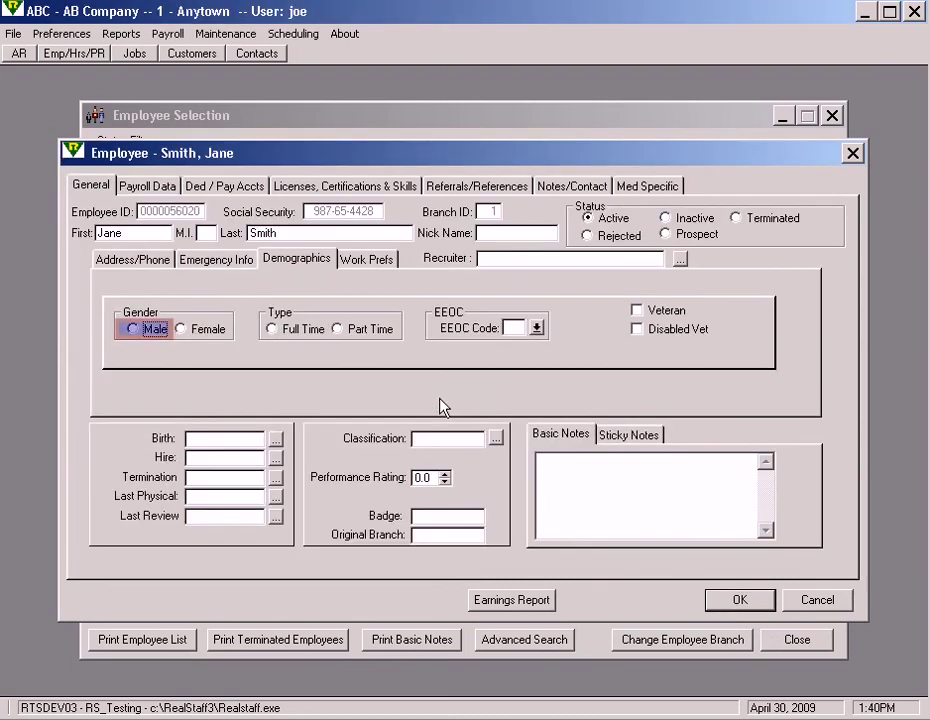
pyautogui.click(158, 336)
pyautogui.click(272, 331)
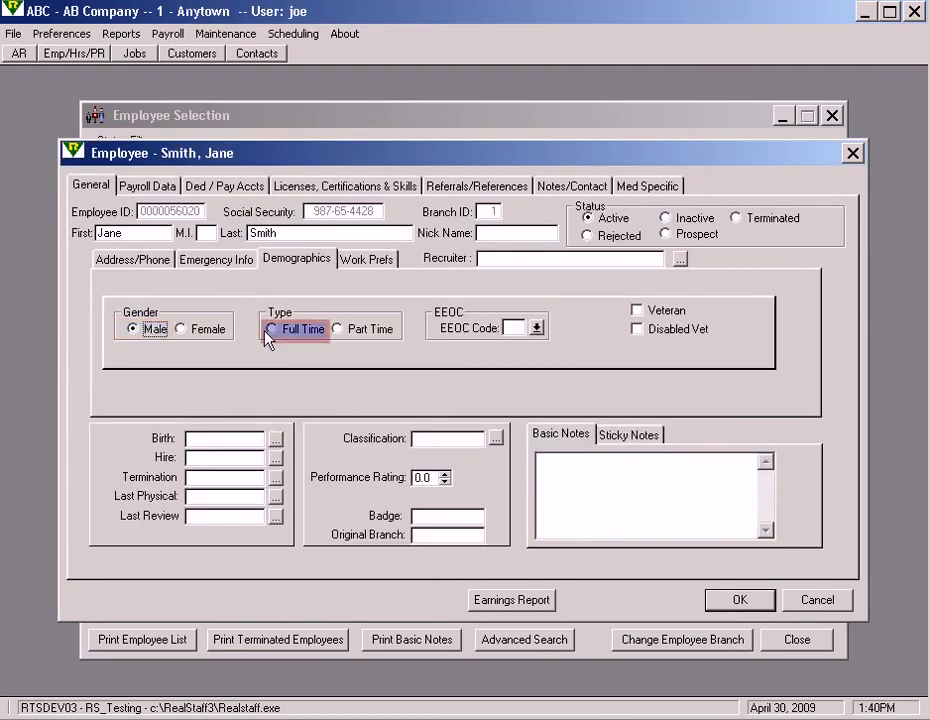
pyautogui.press('Tab')
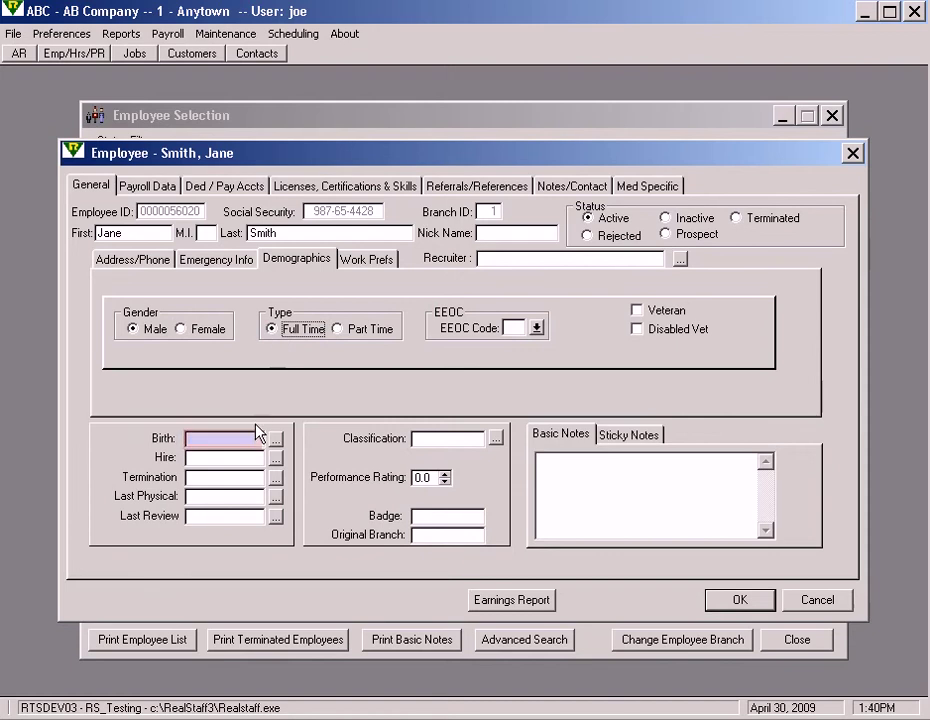
pyautogui.click(254, 437)
pyautogui.write('1')
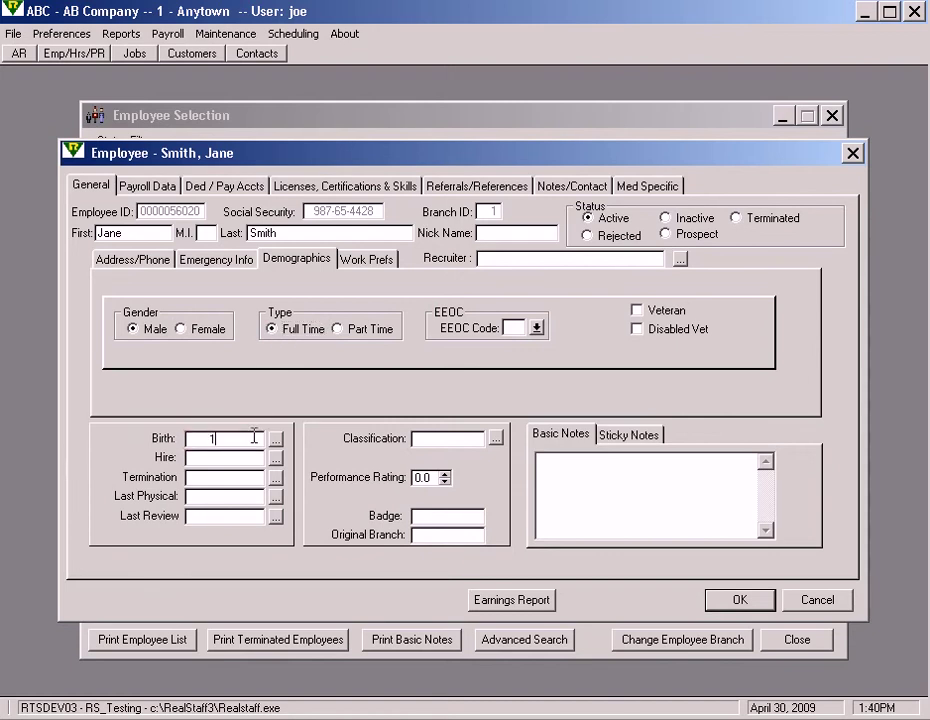
pyautogui.write('/1/1980')
pyautogui.click(711, 598)
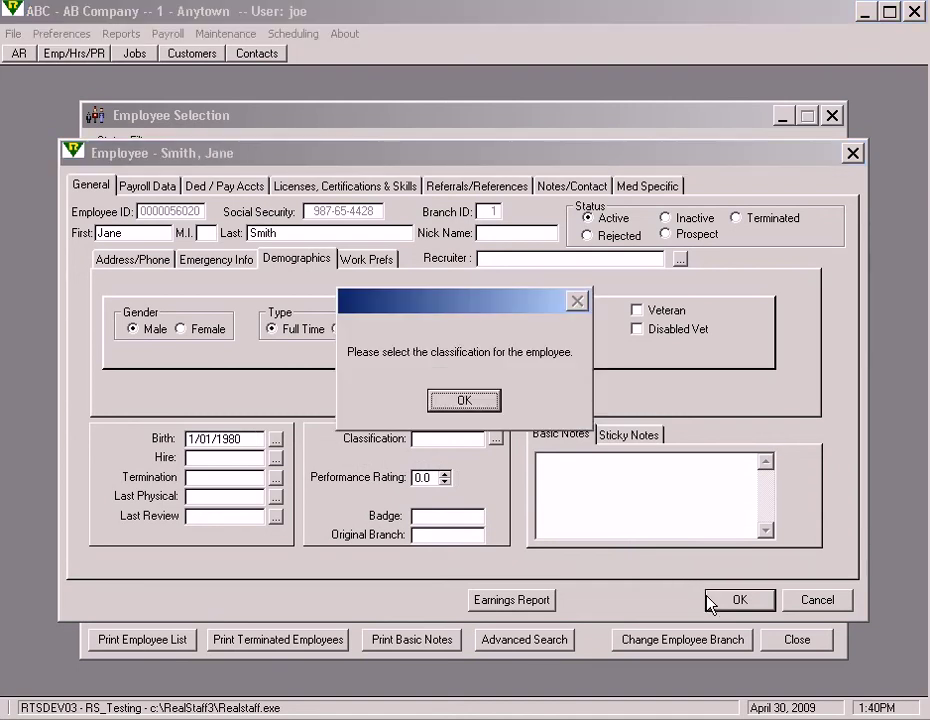
# Step: Assign the RN job classification and save the employee record
pyautogui.click(464, 400)
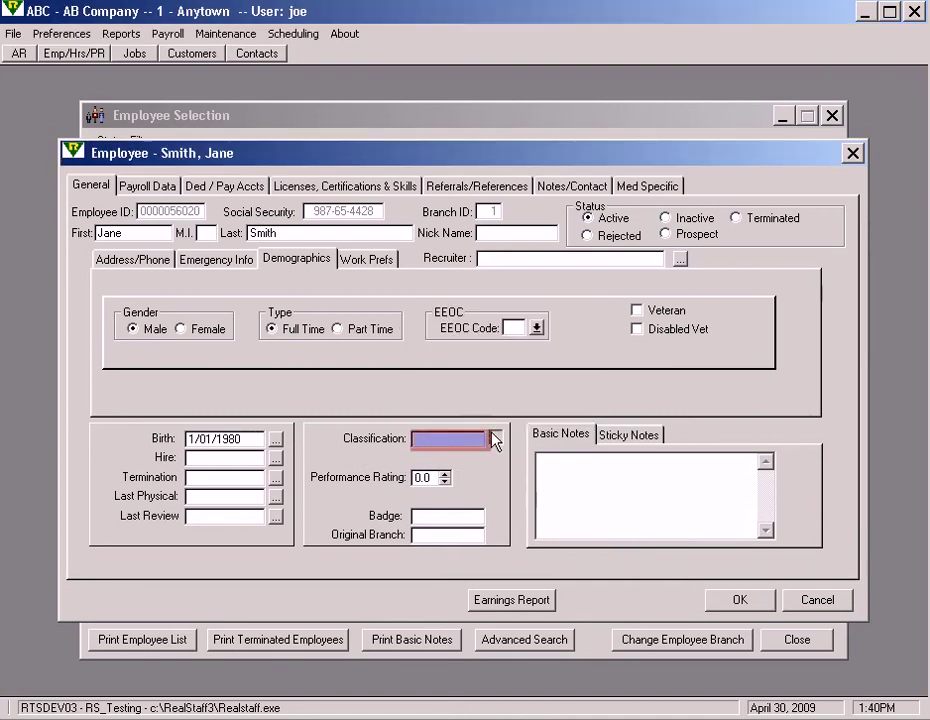
pyautogui.click(495, 438)
pyautogui.doubleClick(413, 254)
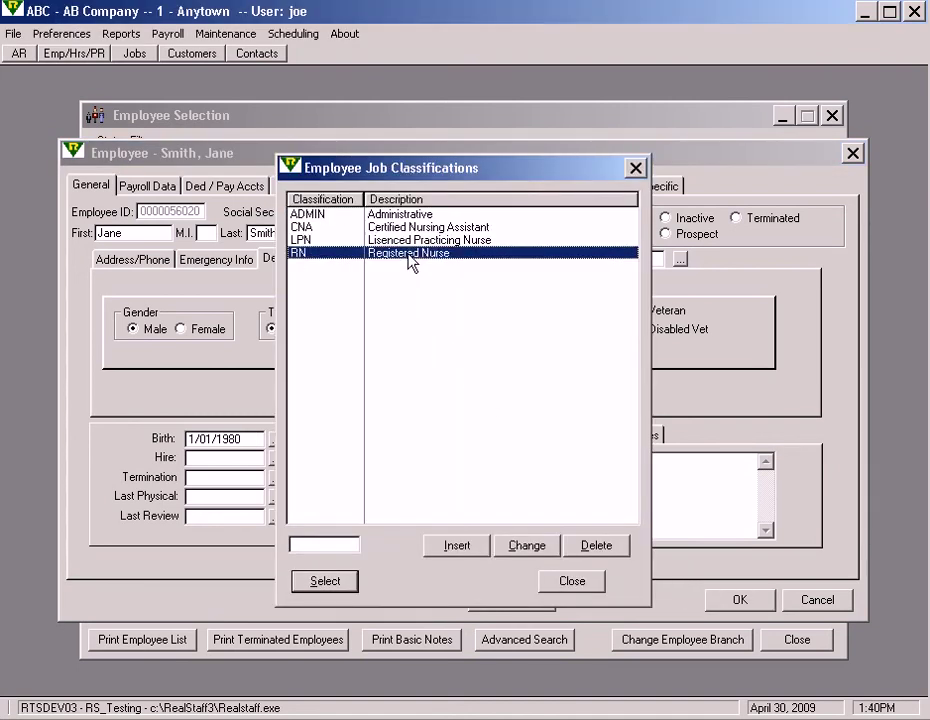
pyautogui.click(740, 603)
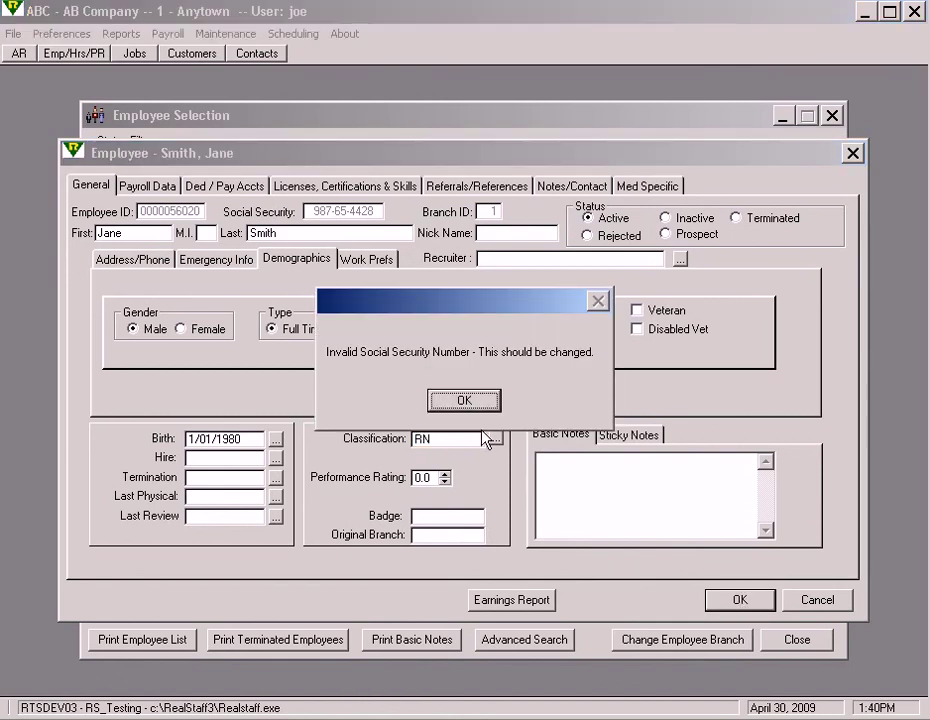
# Step: Accept the invalid social security number warning and tick Show Active in Employee Selection
pyautogui.click(463, 401)
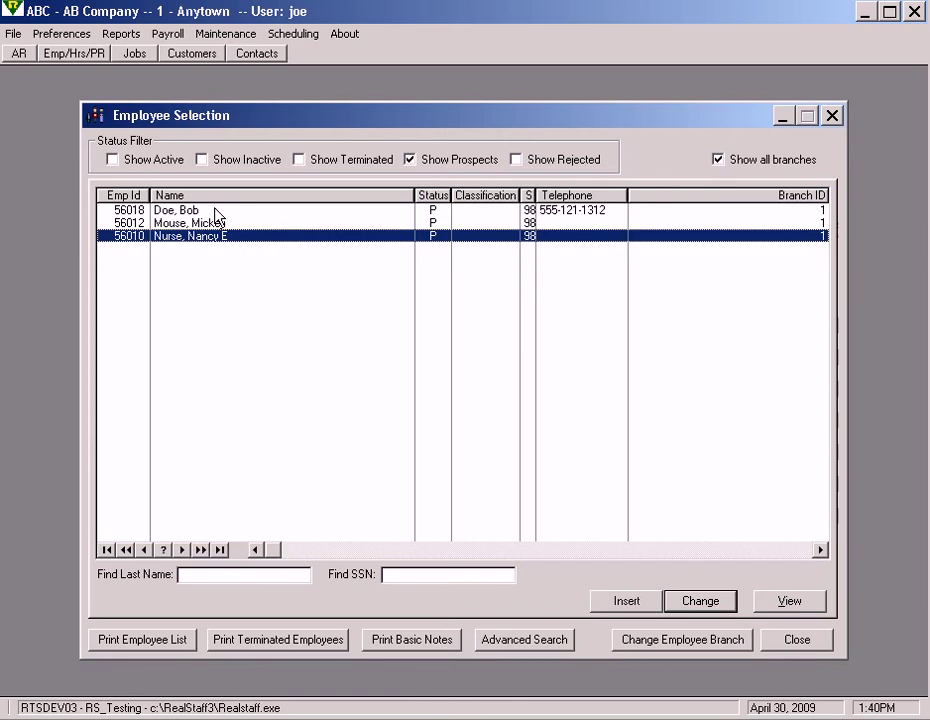
pyautogui.click(157, 162)
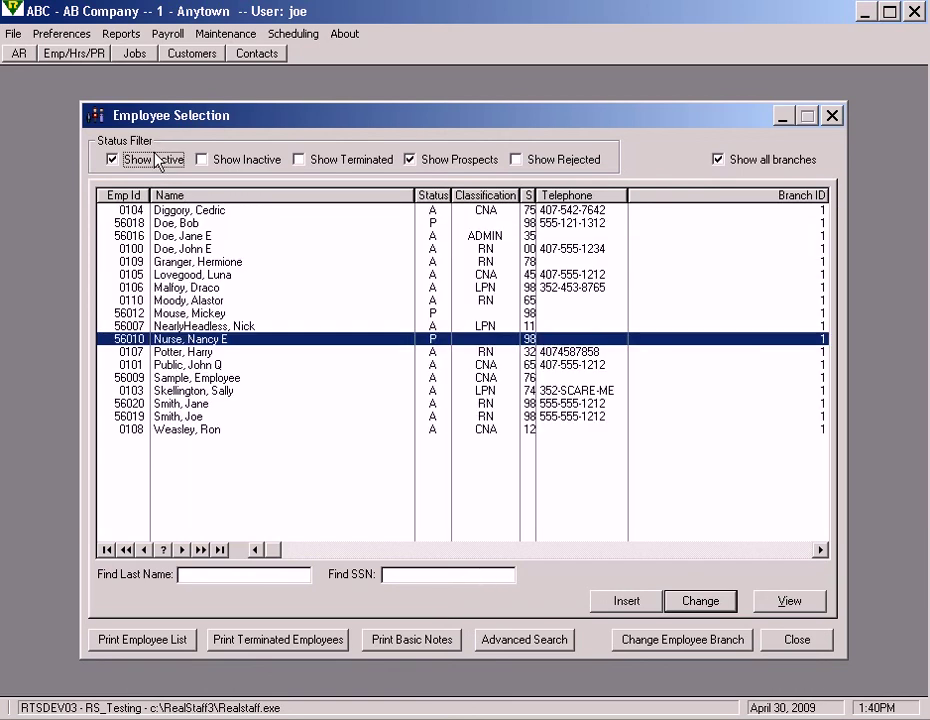